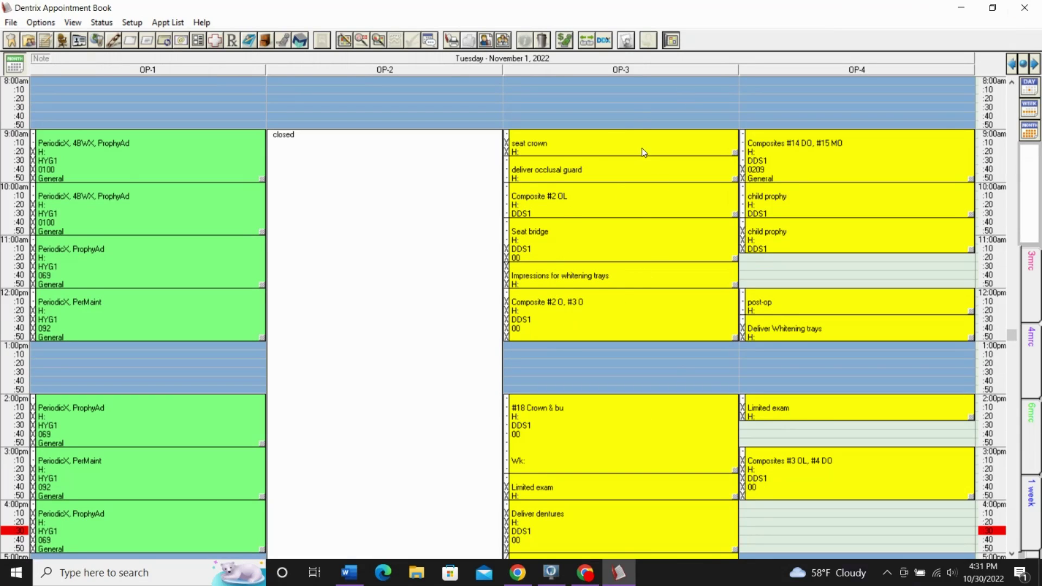
# - Advance the schedule to Thursday, then step back to Wednesday, November 2, 2022
pyautogui.click(1034, 64)
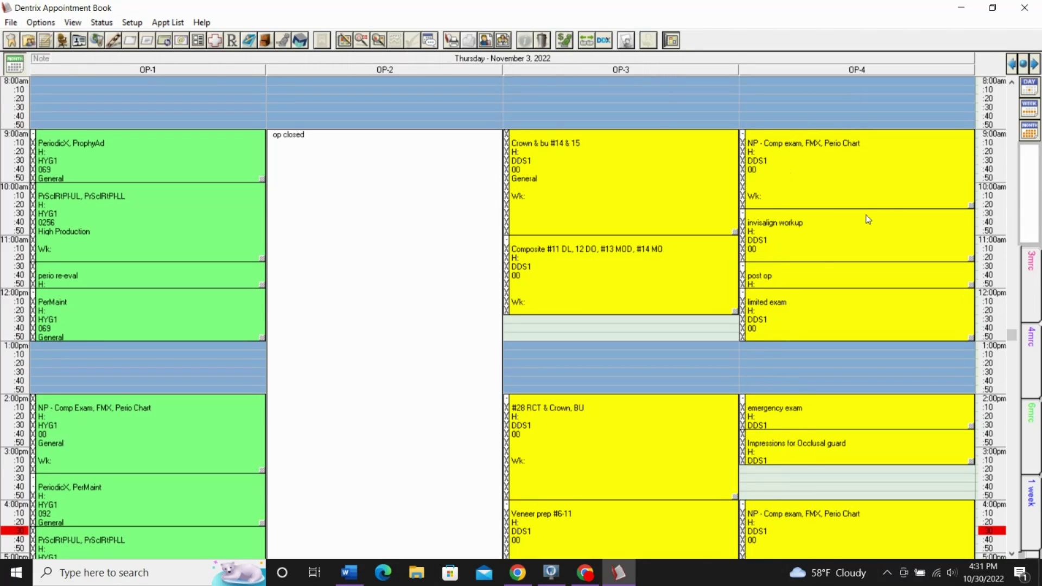
pyautogui.click(1012, 63)
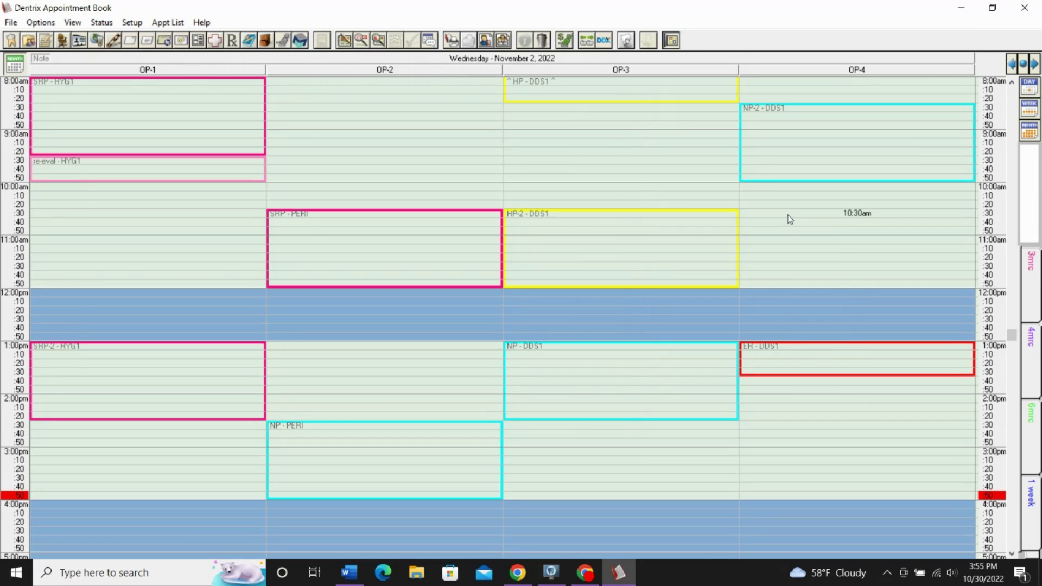
# - Open Provider Setup from the Setup menu and bring up provider DDS3's settings
pyautogui.click(129, 23)
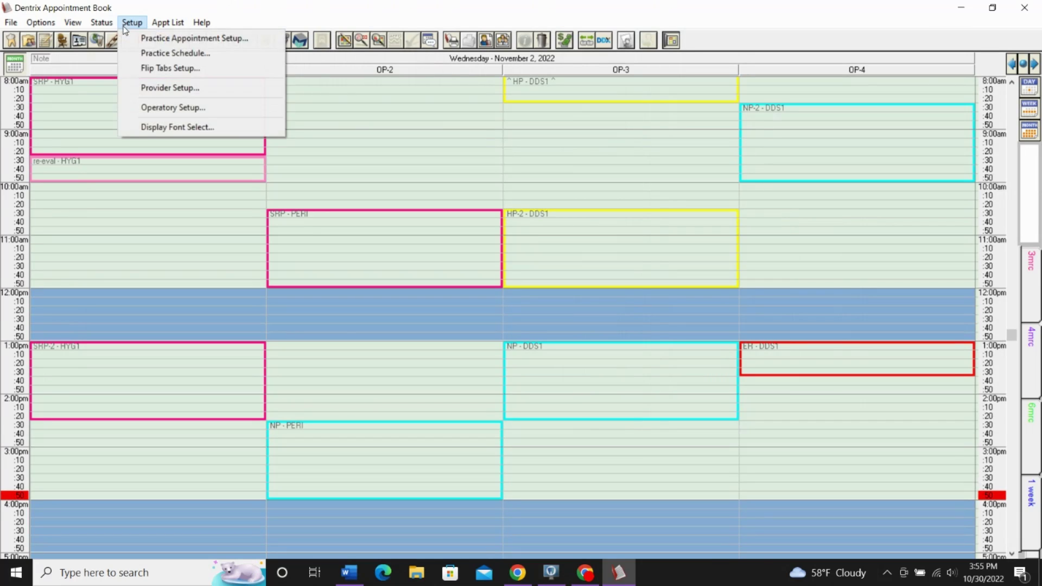
pyautogui.click(141, 88)
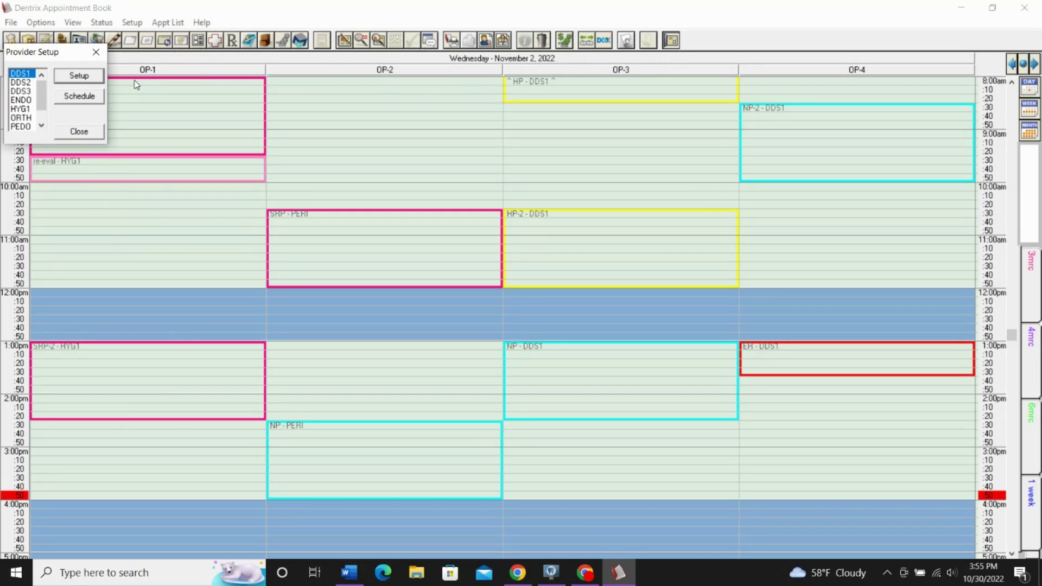
pyautogui.click(20, 92)
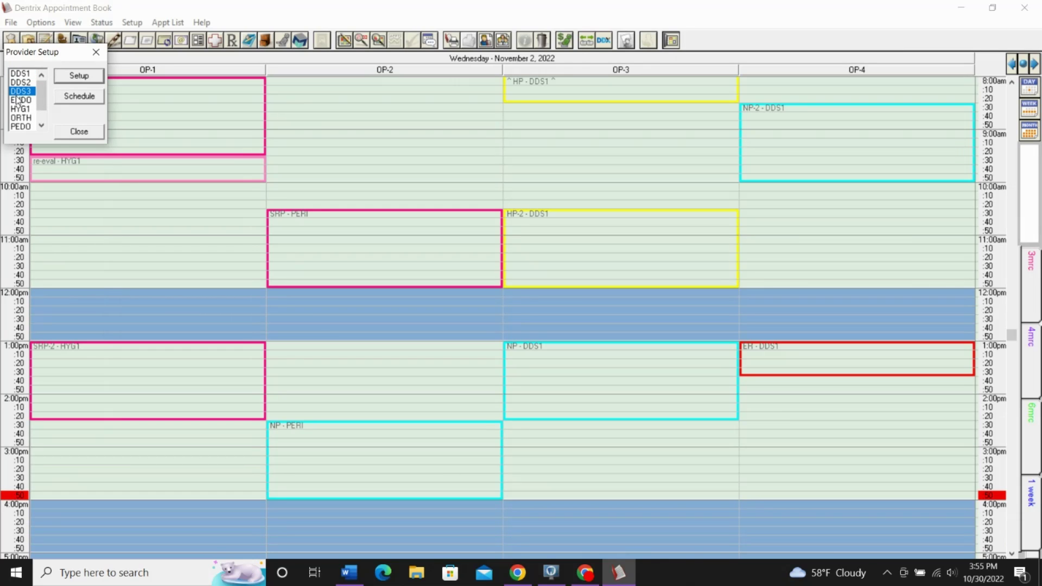
pyautogui.click(77, 77)
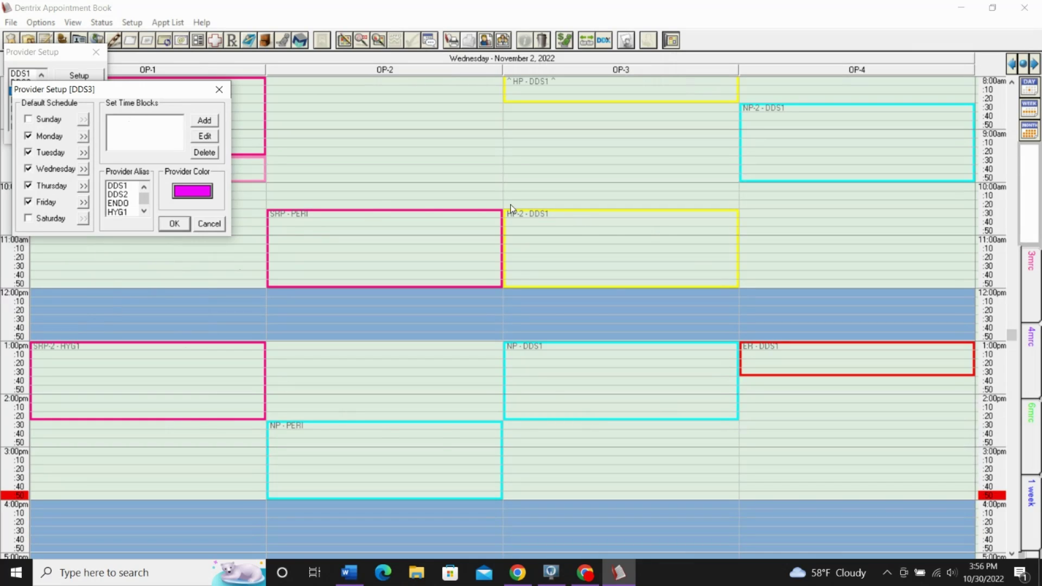
# - Add a new DDS3 time block named 'HP' and colour it orange
pyautogui.click(204, 120)
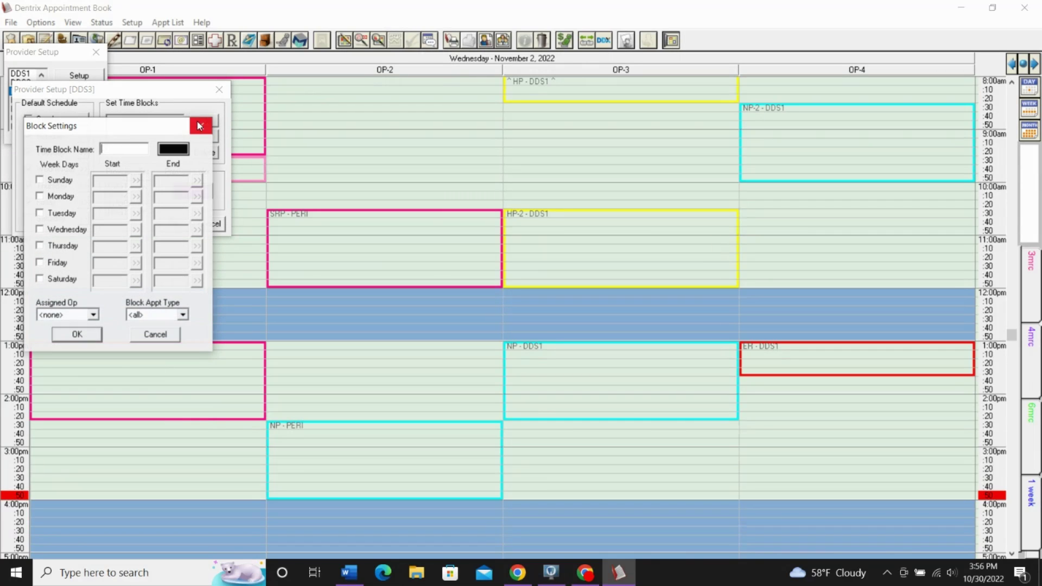
pyautogui.write('HP')
pyautogui.click(178, 150)
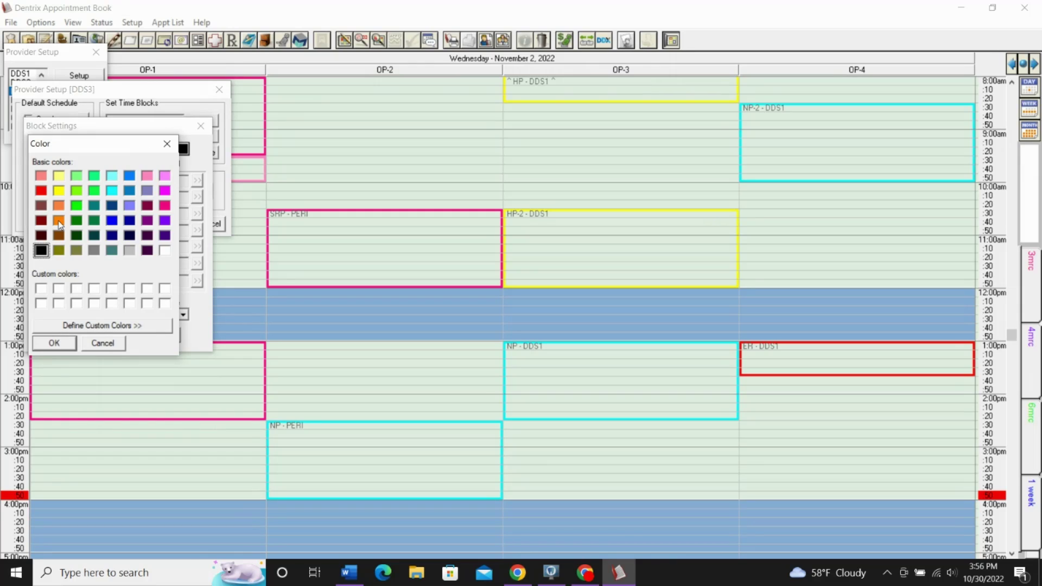
pyautogui.click(58, 221)
pyautogui.click(49, 341)
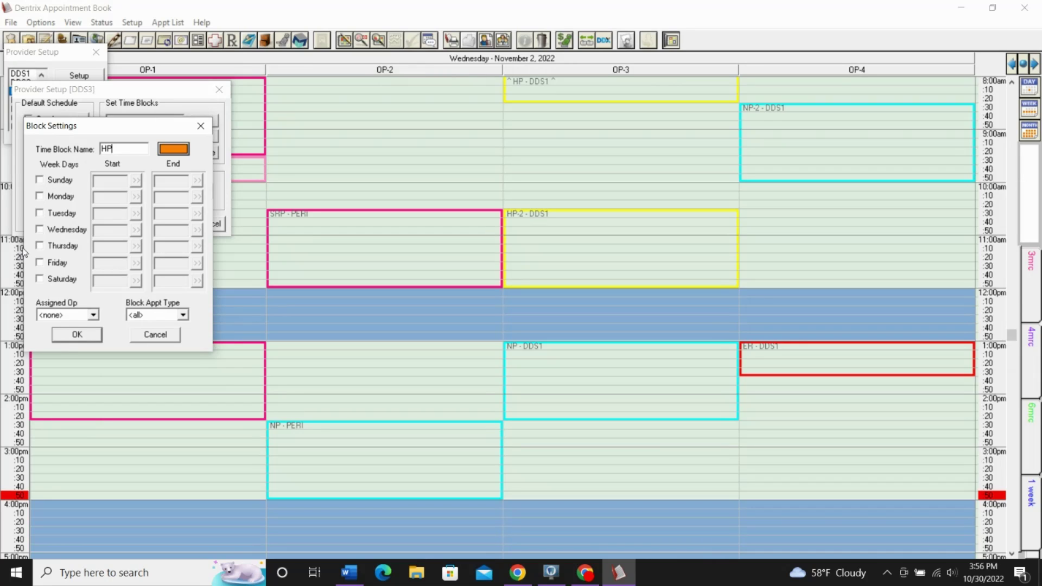
# - Set the HP block to Wednesdays 2:30pm–4:00pm in OP-4 and save it
pyautogui.click(57, 232)
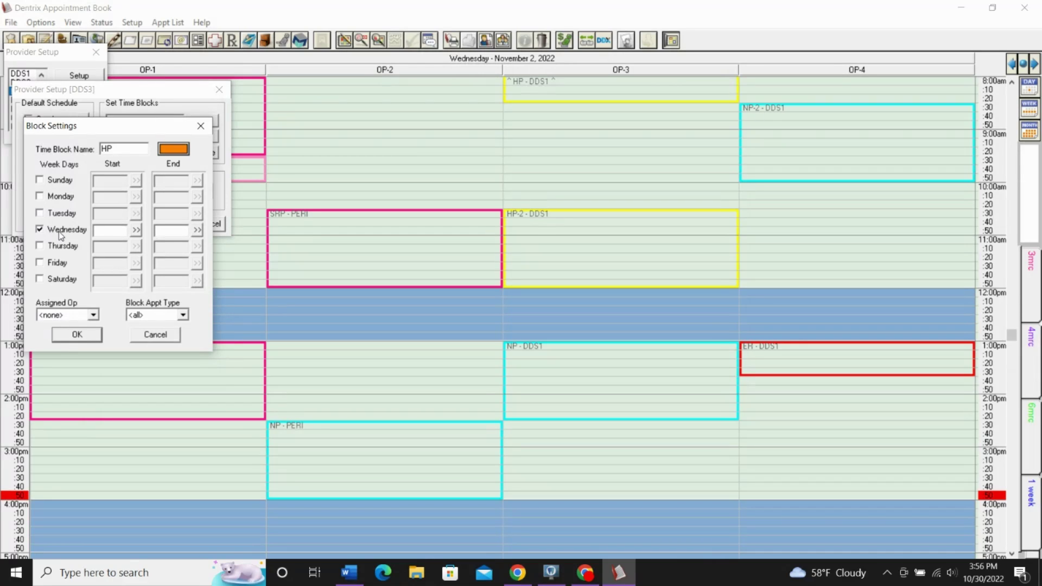
pyautogui.click(116, 227)
pyautogui.write('2:30pm')
pyautogui.press('Tab')
pyautogui.write('4:00pm')
pyautogui.click(60, 316)
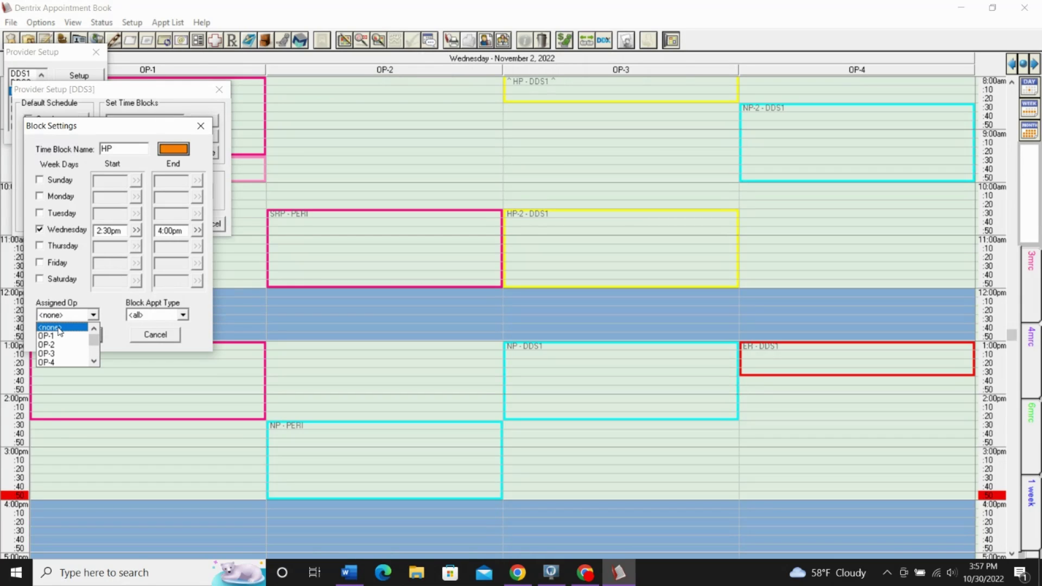
pyautogui.click(60, 362)
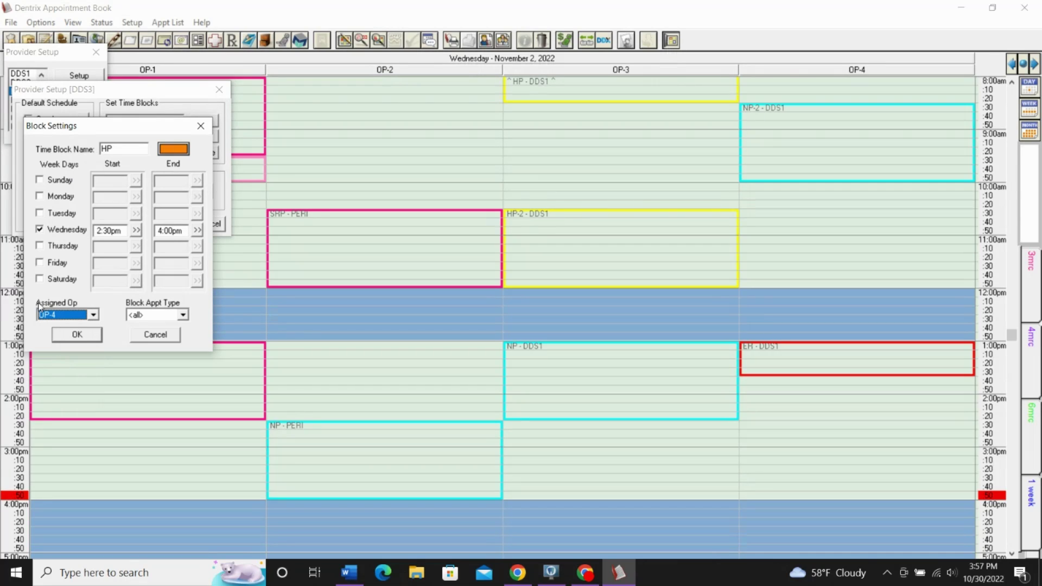
pyautogui.click(65, 336)
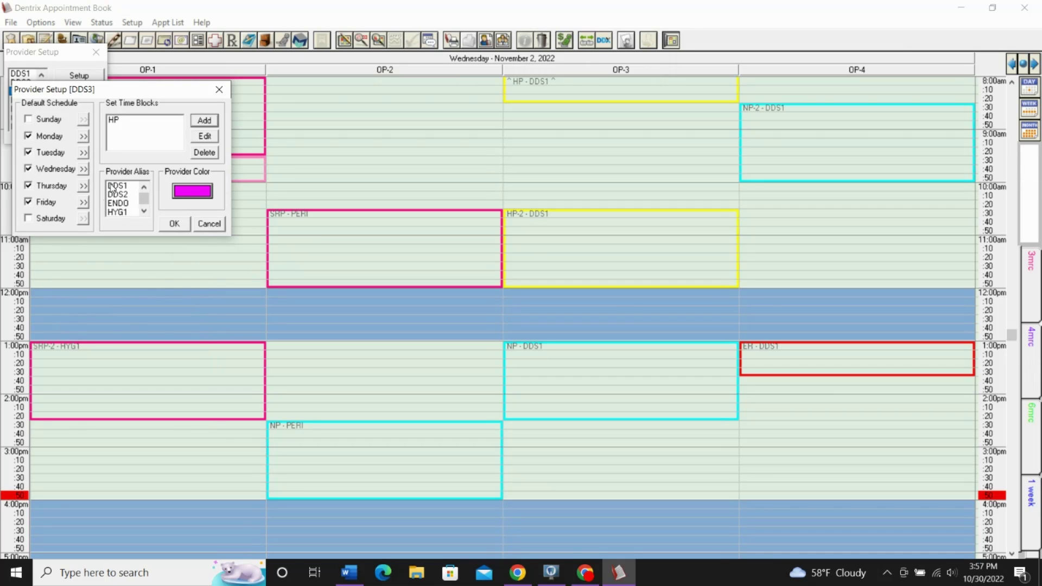
# - Save DDS3's settings and close Provider Setup, then reopen it, select DDS3 and close again
pyautogui.click(174, 224)
pyautogui.click(91, 132)
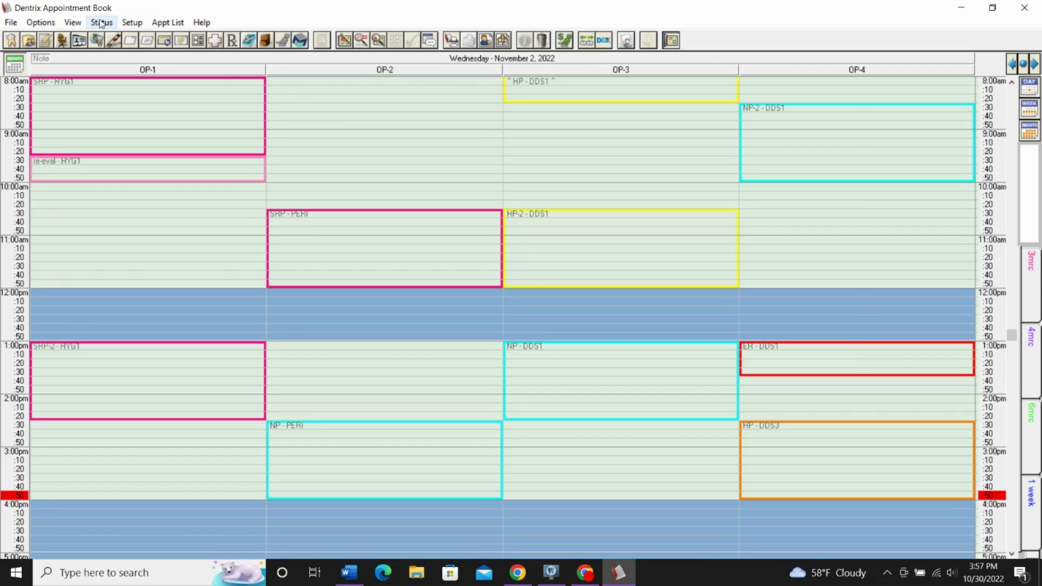
pyautogui.click(102, 22)
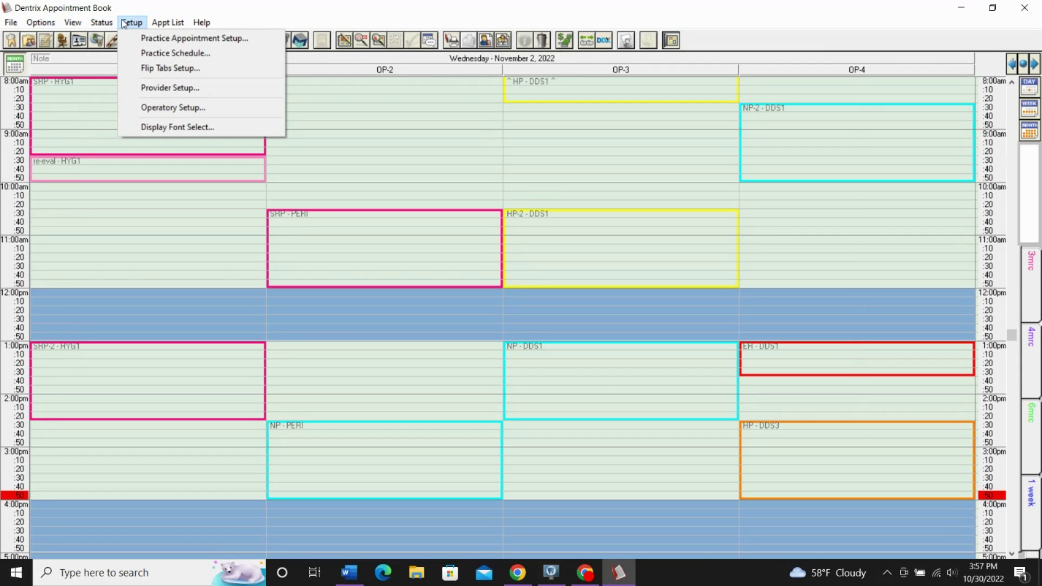
pyautogui.click(158, 85)
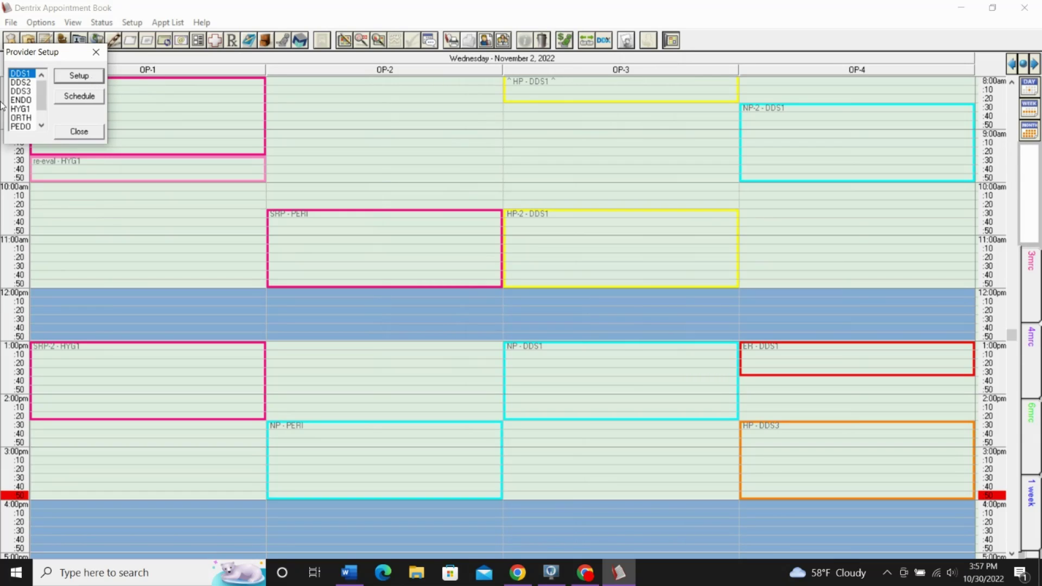
pyautogui.click(21, 91)
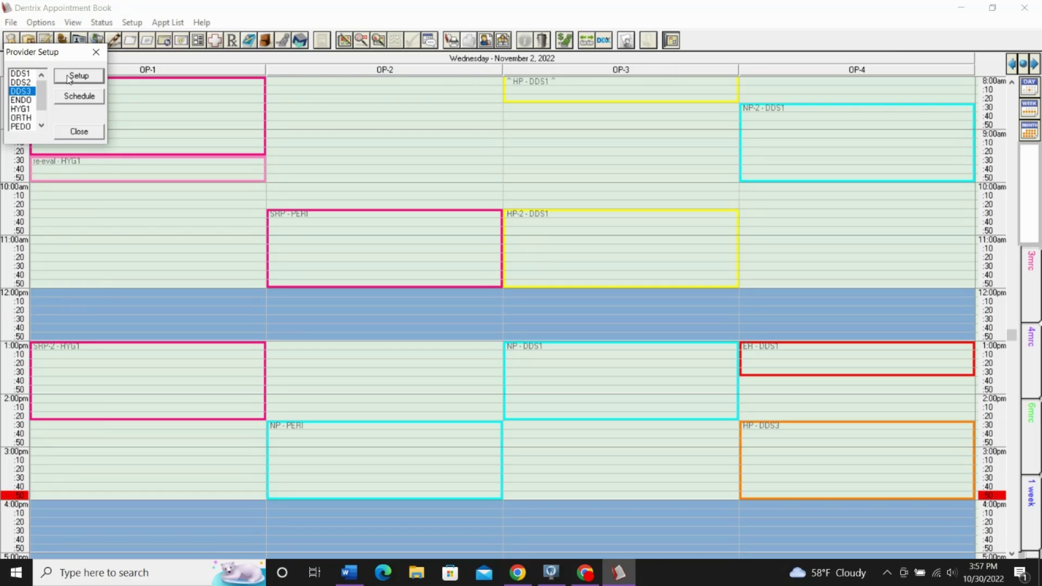
pyautogui.click(97, 51)
# - Toggle Perfect Day Scheduling off and back on to redisplay the HP - DDS3 block
pyautogui.click(671, 40)
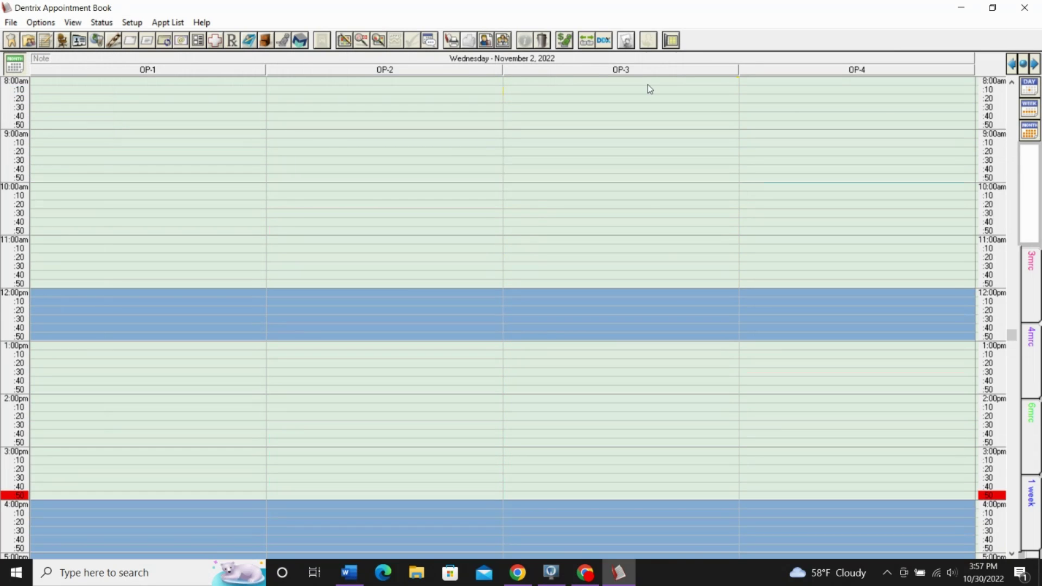
pyautogui.scroll(2, 678, 305)
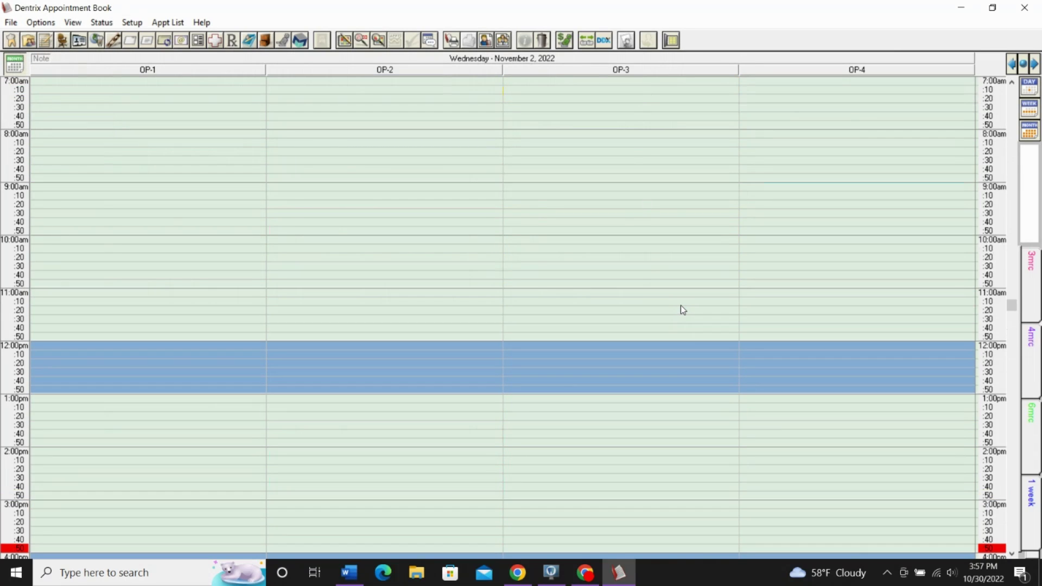
pyautogui.click(669, 44)
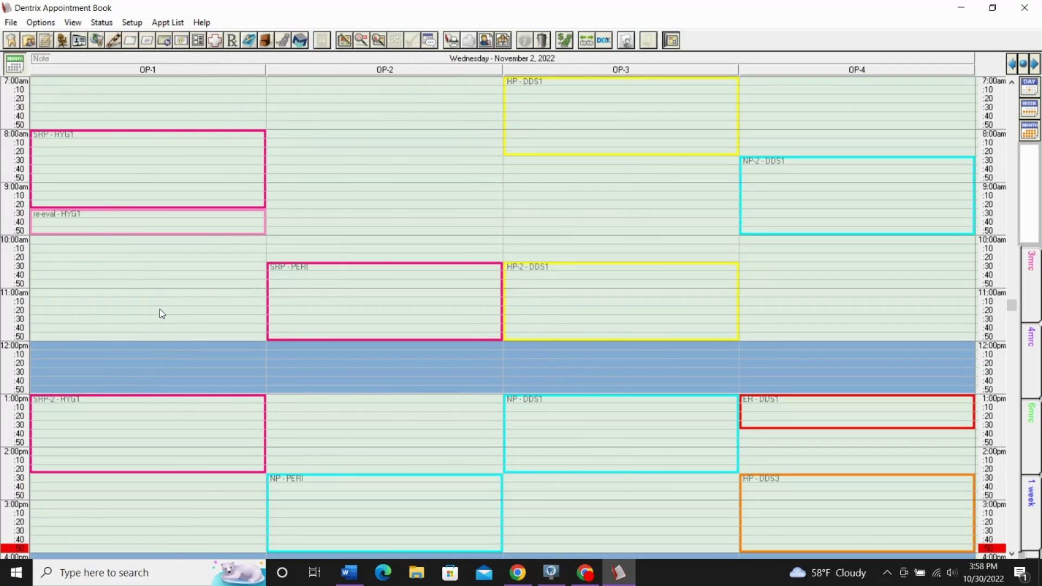
pyautogui.scroll(2, 160, 308)
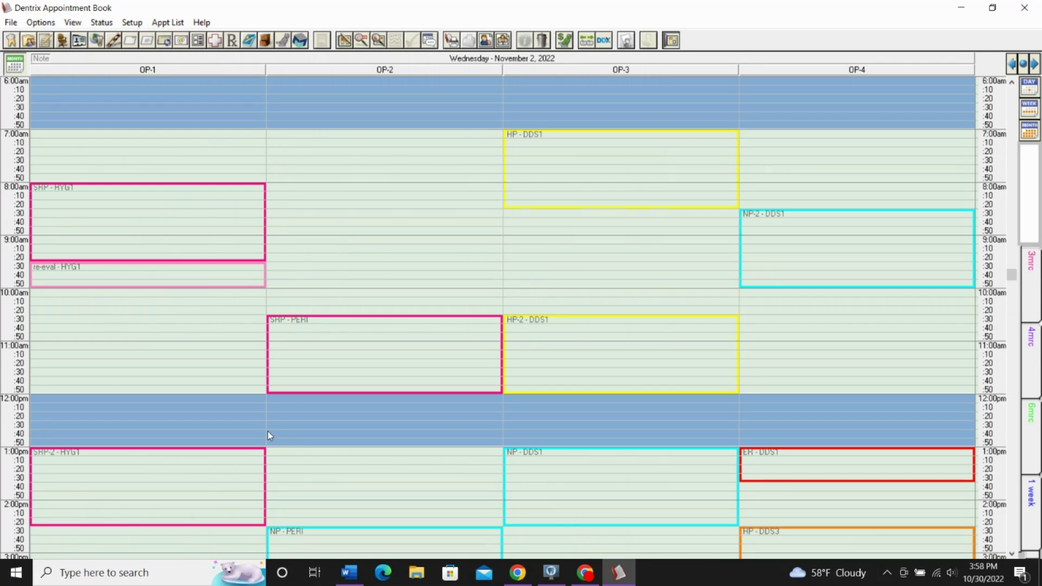
pyautogui.scroll(-2, 310, 391)
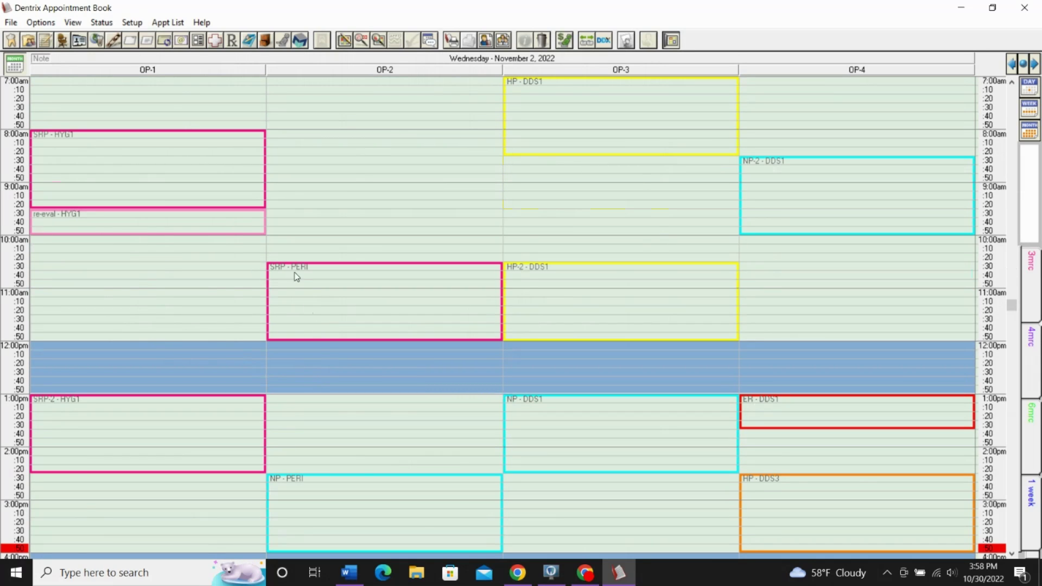
pyautogui.scroll(-2, 286, 269)
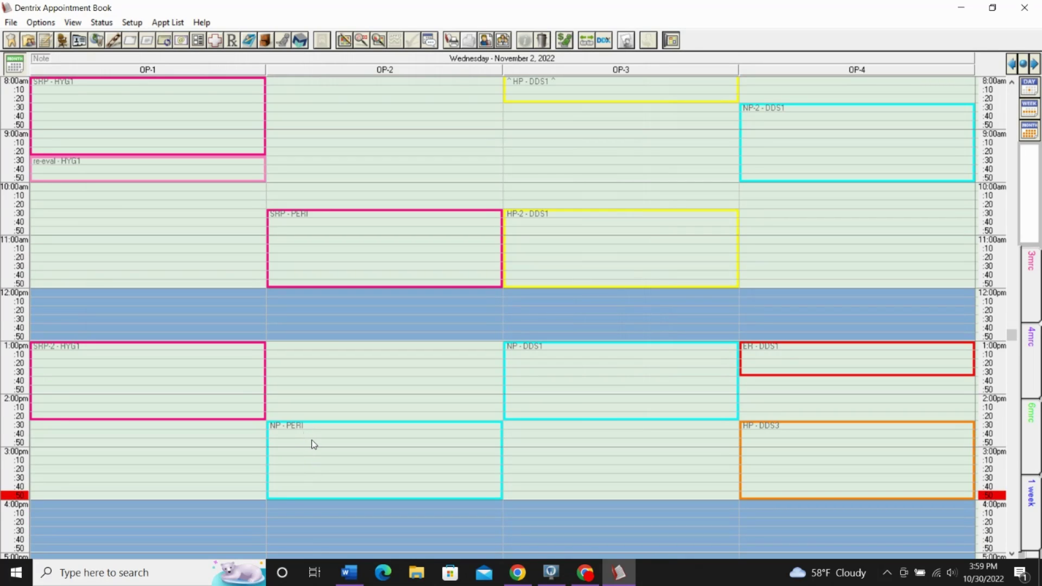
# - Drag the NP - PERI block in OP-2 up toward 1:00pm and adjust its length
pyautogui.moveTo(311, 440)
pyautogui.mouseDown()
pyautogui.moveTo(311, 353)
pyautogui.moveTo(312, 367)
pyautogui.mouseUp()
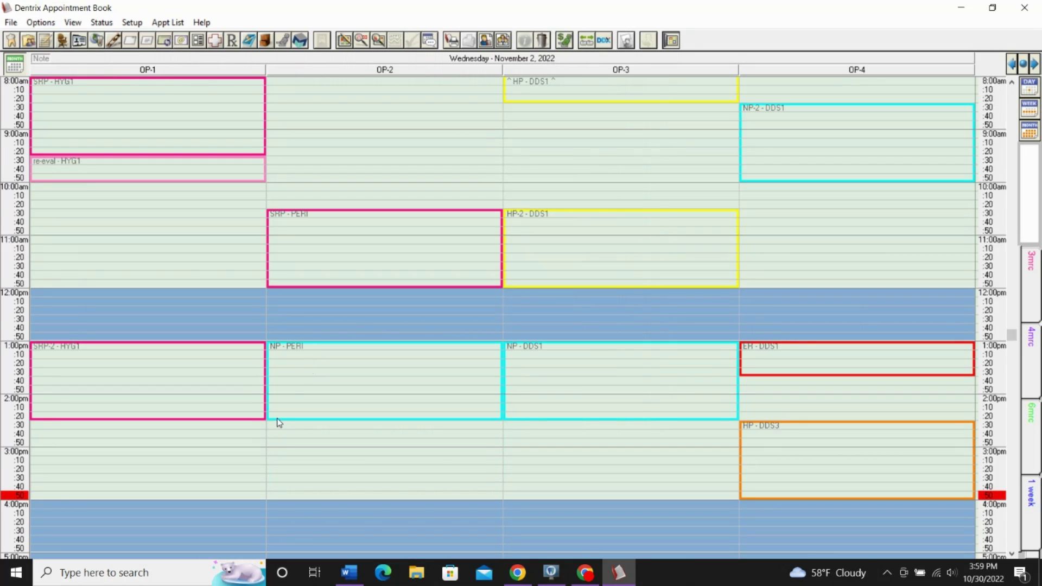
pyautogui.moveTo(277, 418)
pyautogui.mouseDown()
pyautogui.moveTo(275, 470)
pyautogui.moveTo(273, 419)
pyautogui.mouseUp()
pyautogui.moveTo(337, 377)
pyautogui.mouseDown()
pyautogui.moveTo(339, 425)
pyautogui.moveTo(339, 221)
pyautogui.moveTo(341, 380)
pyautogui.mouseUp()
pyautogui.scroll(2, 317, 382)
pyautogui.scroll(-1, 320, 390)
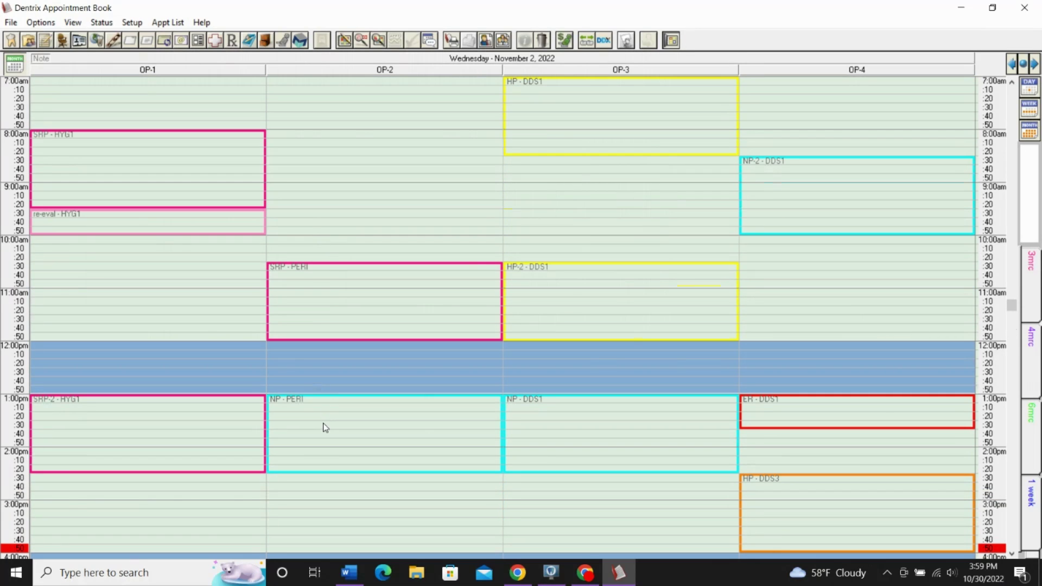
# - Try the NP - PERI block at 9:00am, then drag it back to 1:00pm
pyautogui.moveTo(325, 428); pyautogui.dragTo(321, 214)
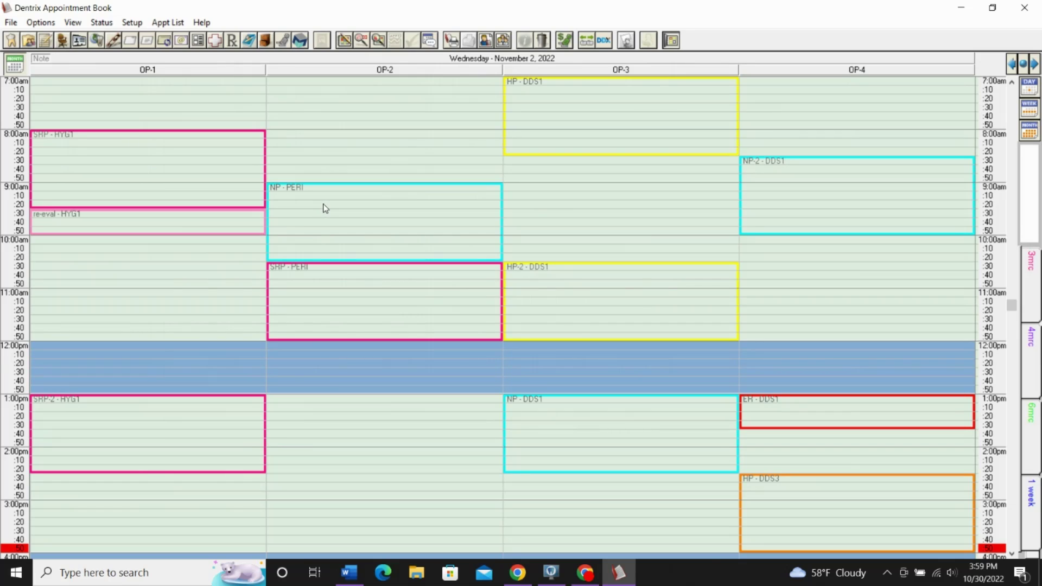
pyautogui.scroll(-2, 316, 218)
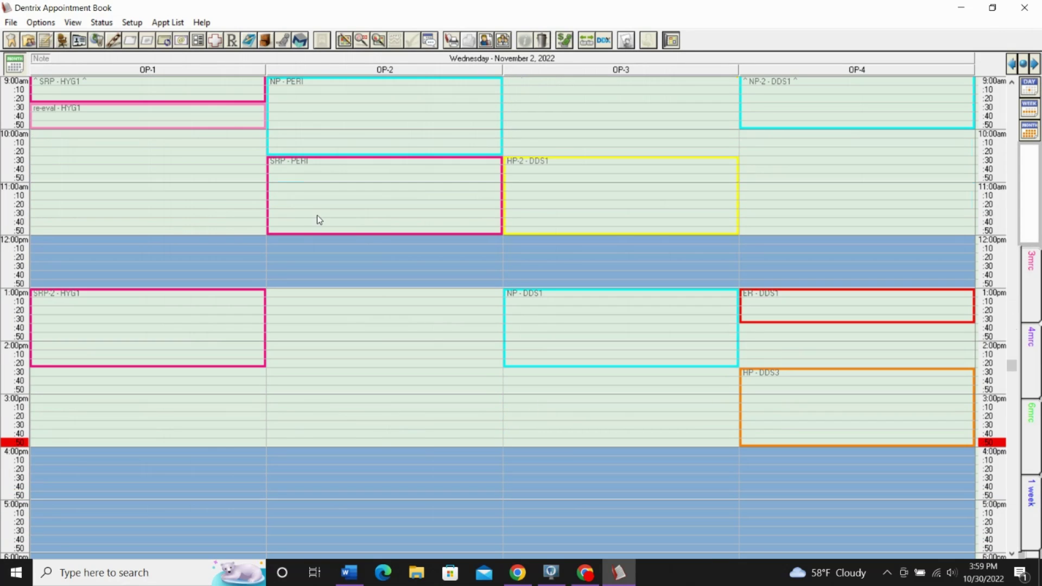
pyautogui.scroll(1, 326, 195)
pyautogui.click(332, 179)
pyautogui.moveTo(332, 179)
pyautogui.mouseDown()
pyautogui.moveTo(330, 393)
pyautogui.moveTo(331, 383)
pyautogui.mouseUp()
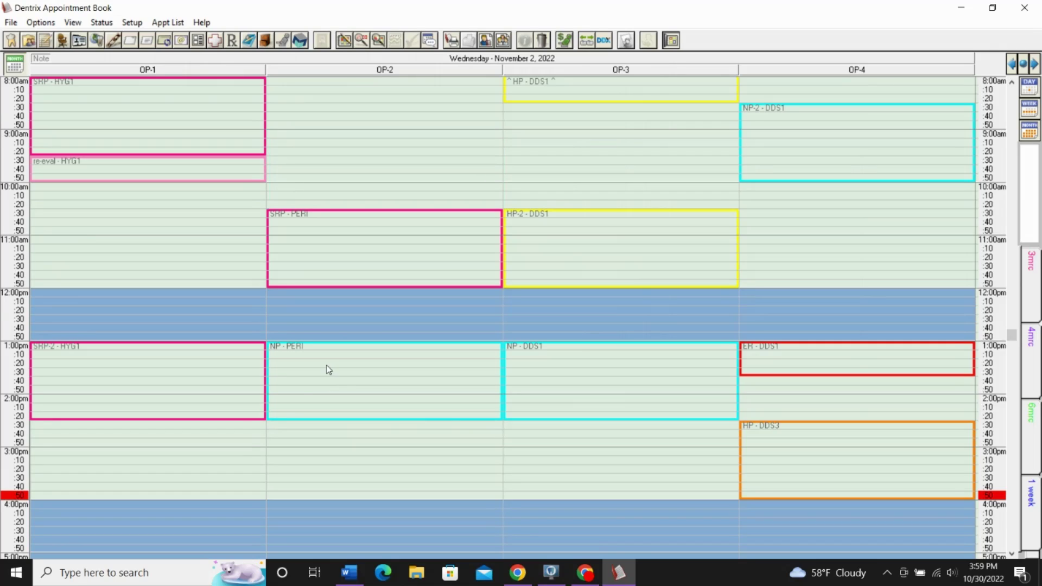